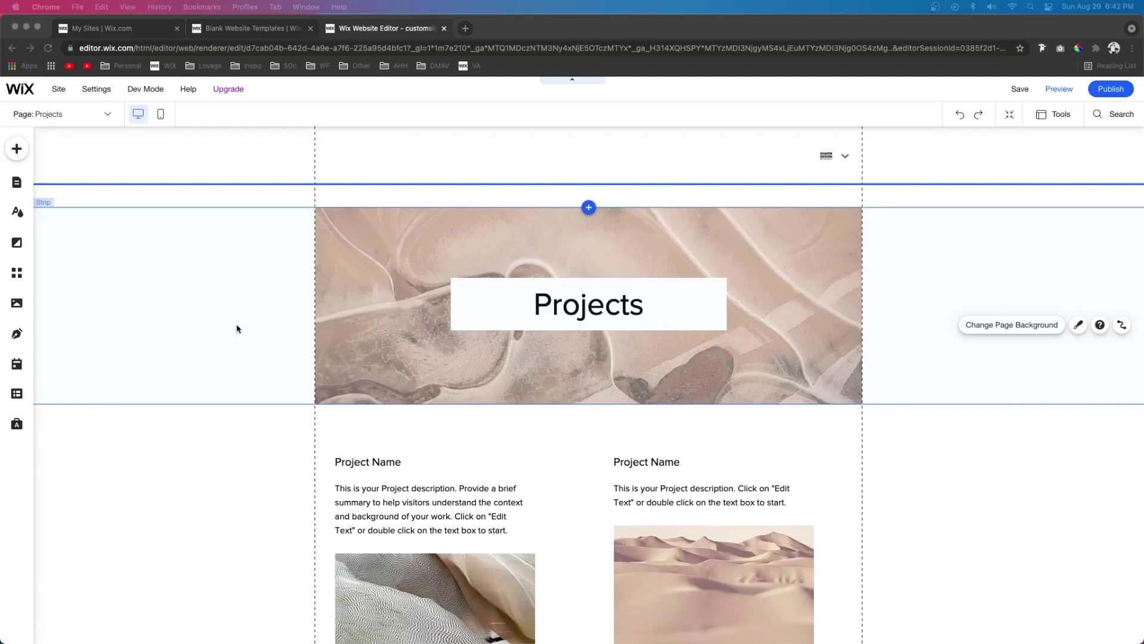
Focus the editor and open the Wix App Market from the Add Apps sidebar icon
{"action": "left_click", "coordinate": [933, 366]}
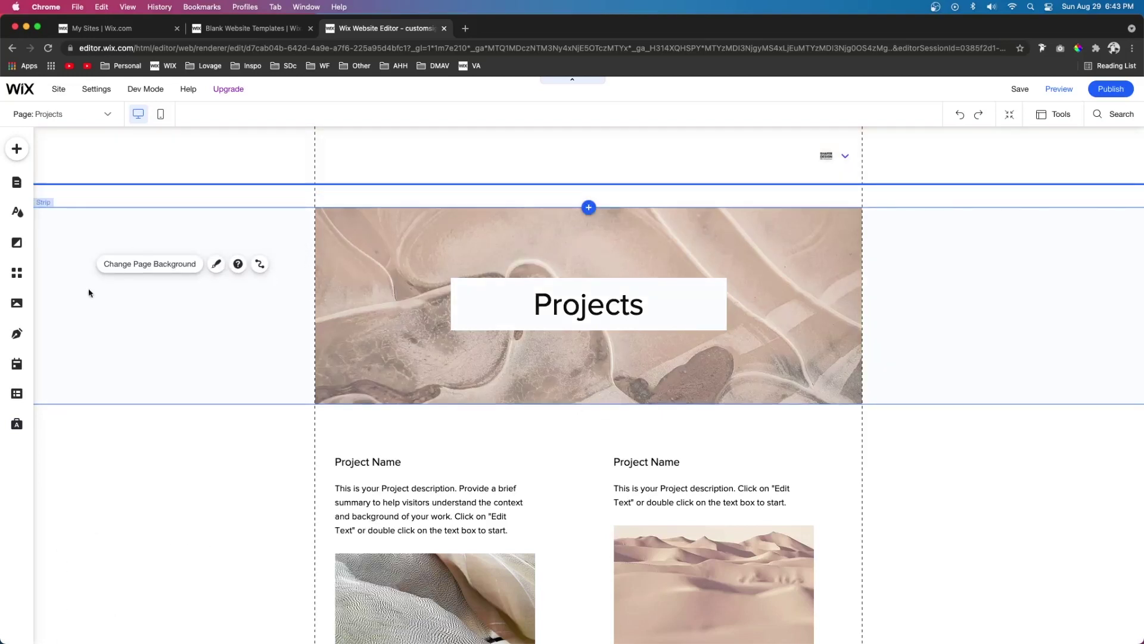
{"action": "left_click", "coordinate": [18, 274]}
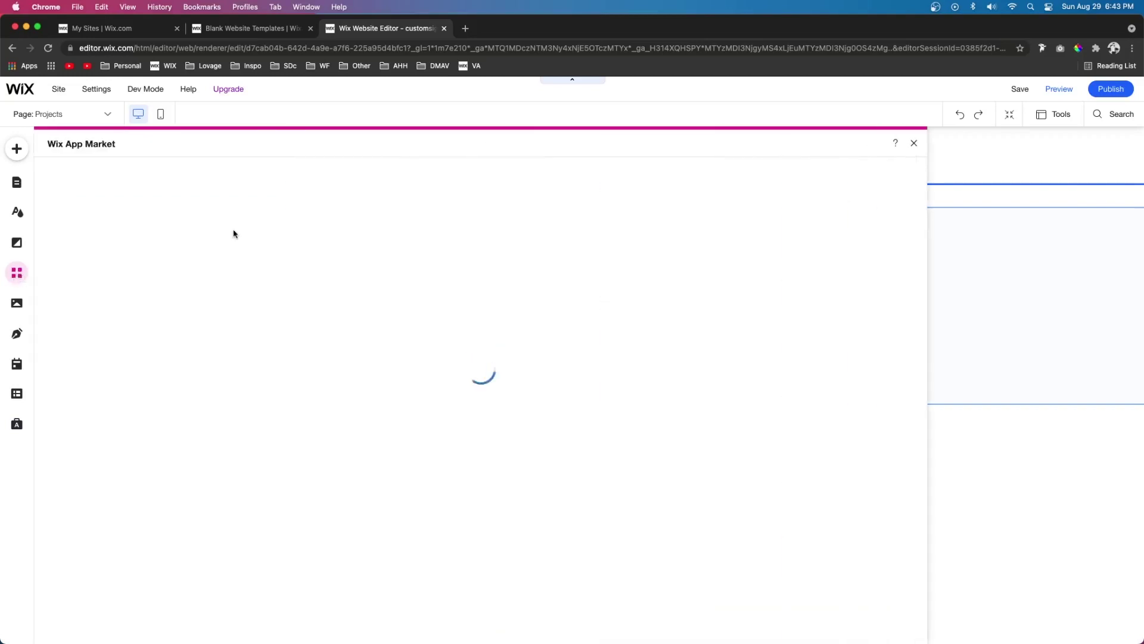
Search the App Market for 'multi' and add Wix Multilingual to the site
{"action": "left_click", "coordinate": [104, 176]}
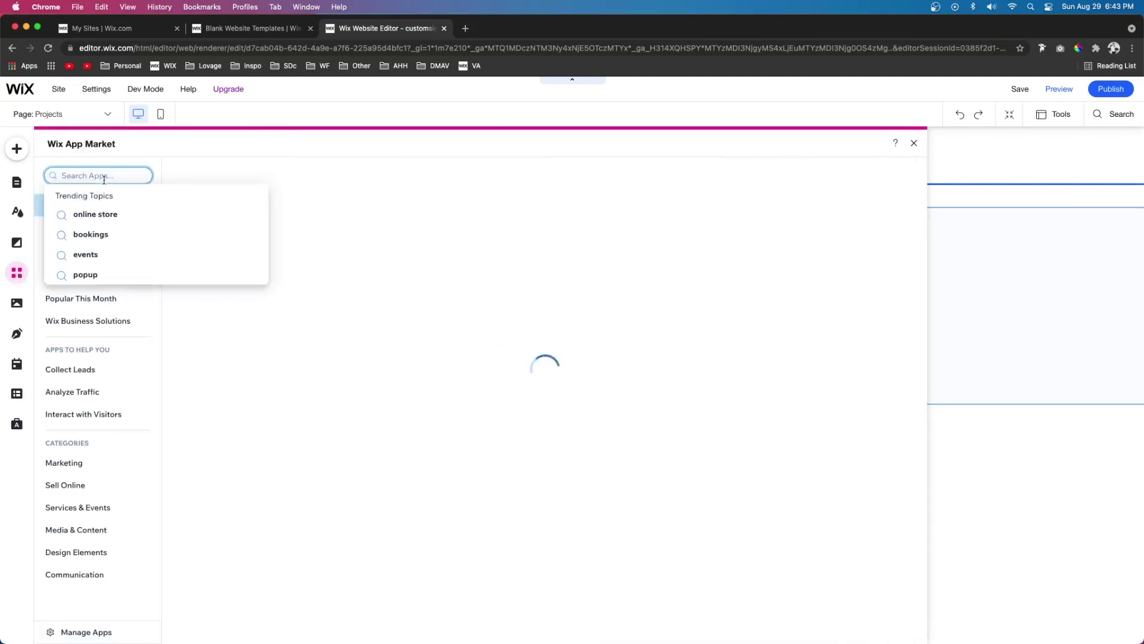
{"action": "type", "text": "multi"}
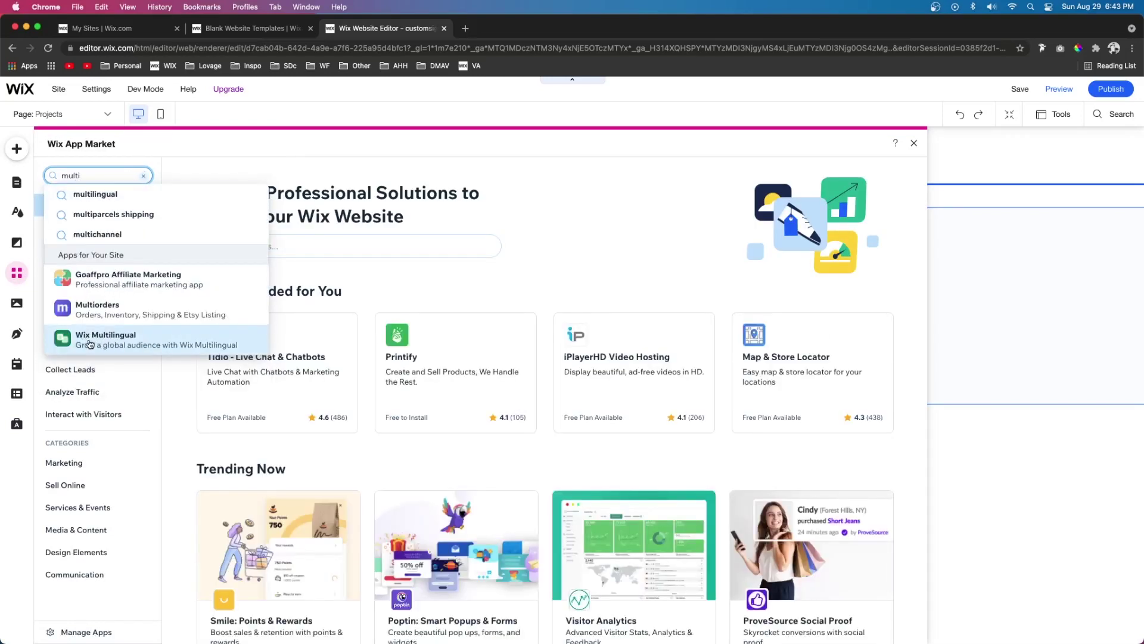
{"action": "left_click", "coordinate": [116, 343]}
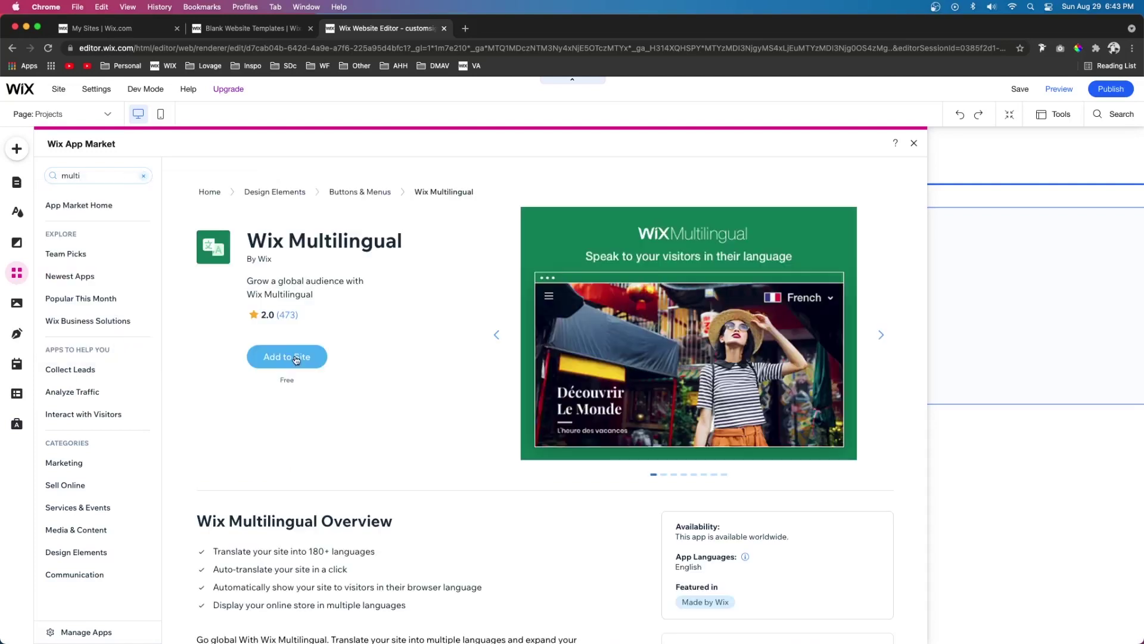
{"action": "left_click", "coordinate": [294, 357]}
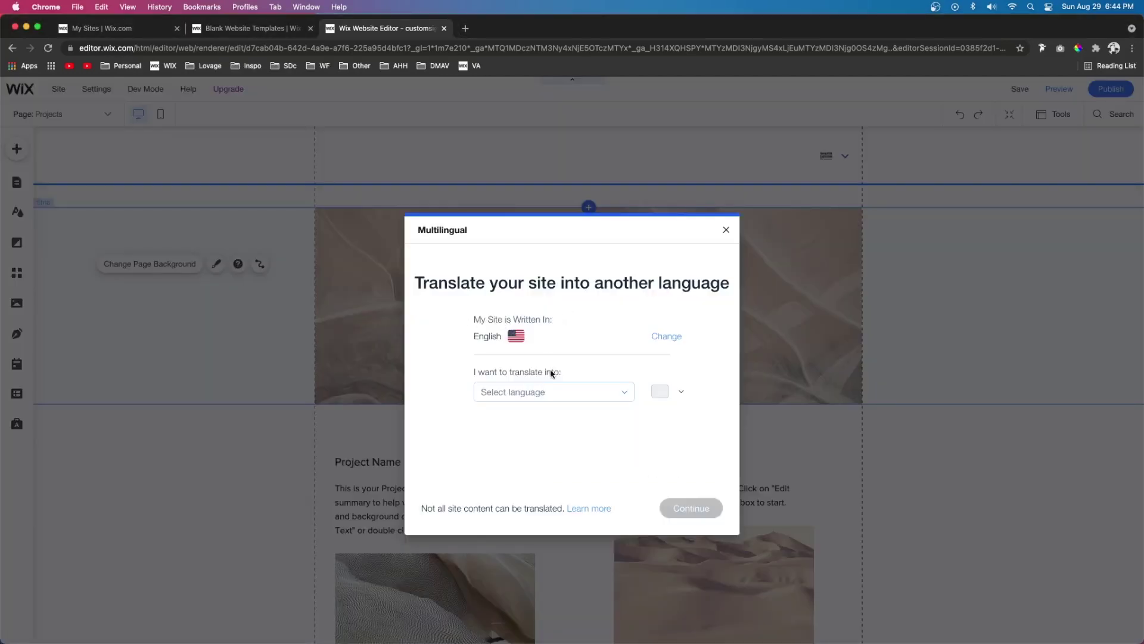
Choose Spanish with the Mexico flag as the translation language and continue
{"action": "left_click", "coordinate": [537, 395]}
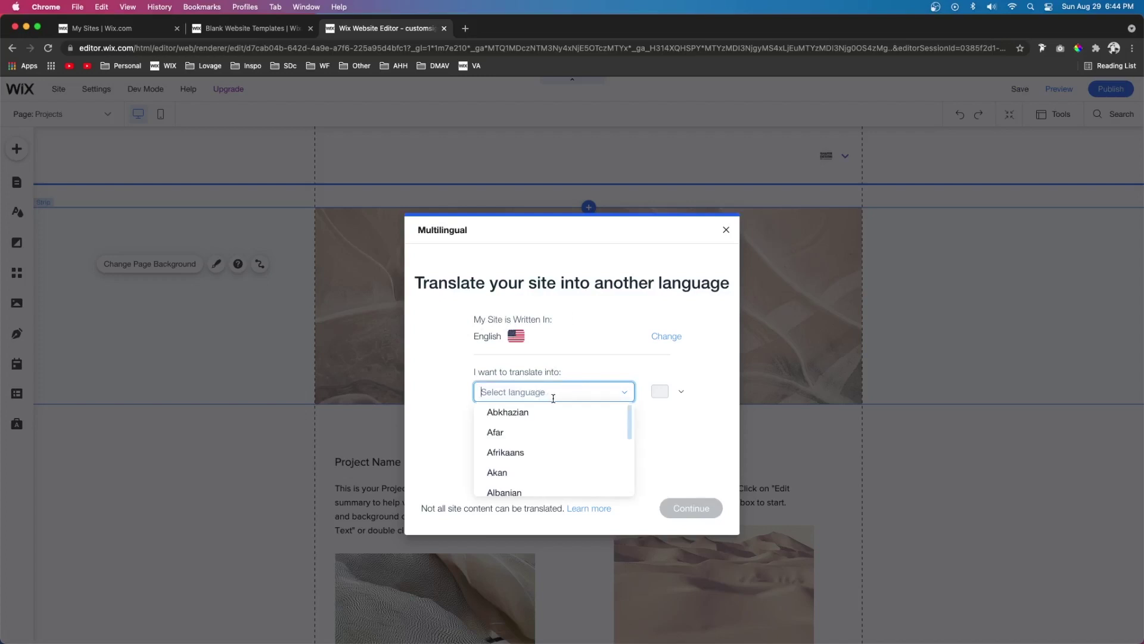
{"action": "type", "text": "span"}
{"action": "key", "text": "Return"}
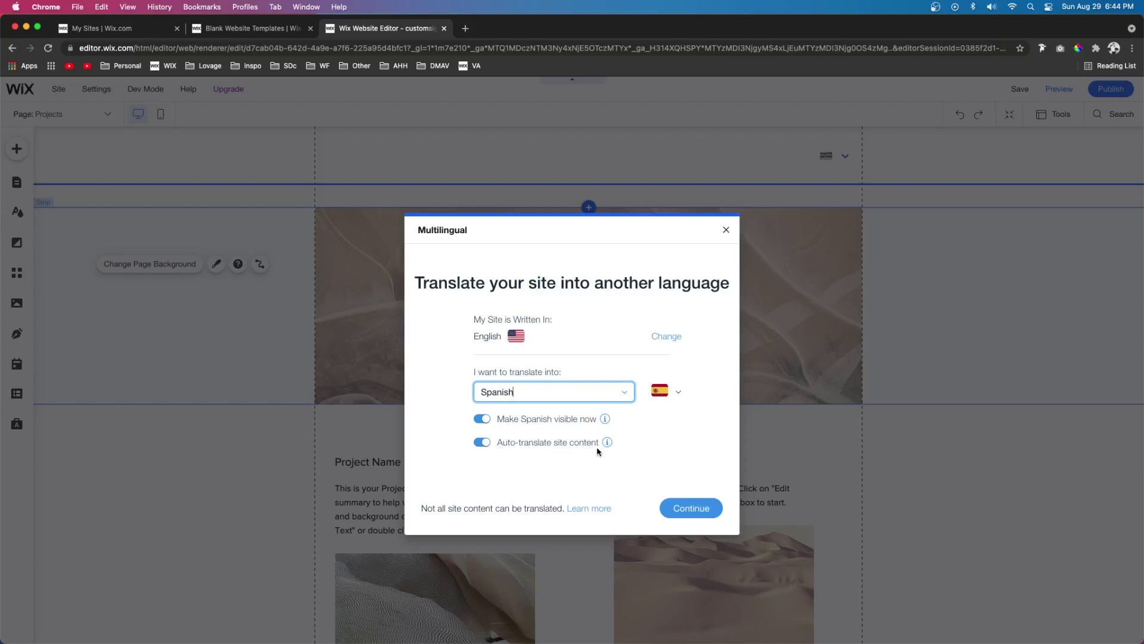
{"action": "left_click", "coordinate": [678, 393]}
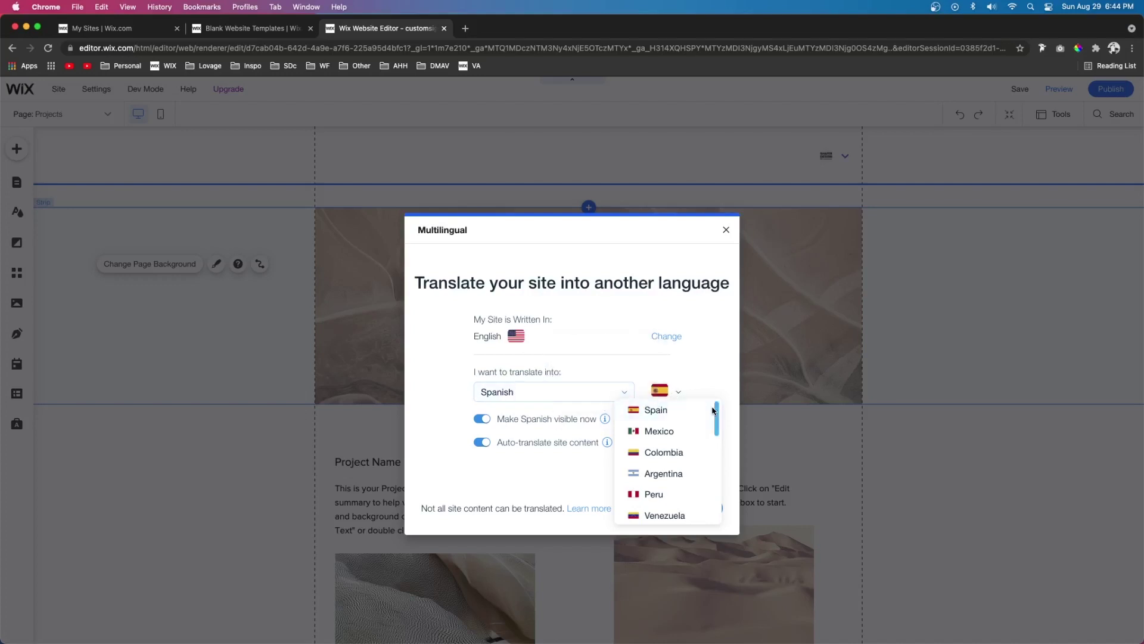
{"action": "scroll", "coordinate": [704, 422], "scroll_direction": "down", "scroll_amount": 5}
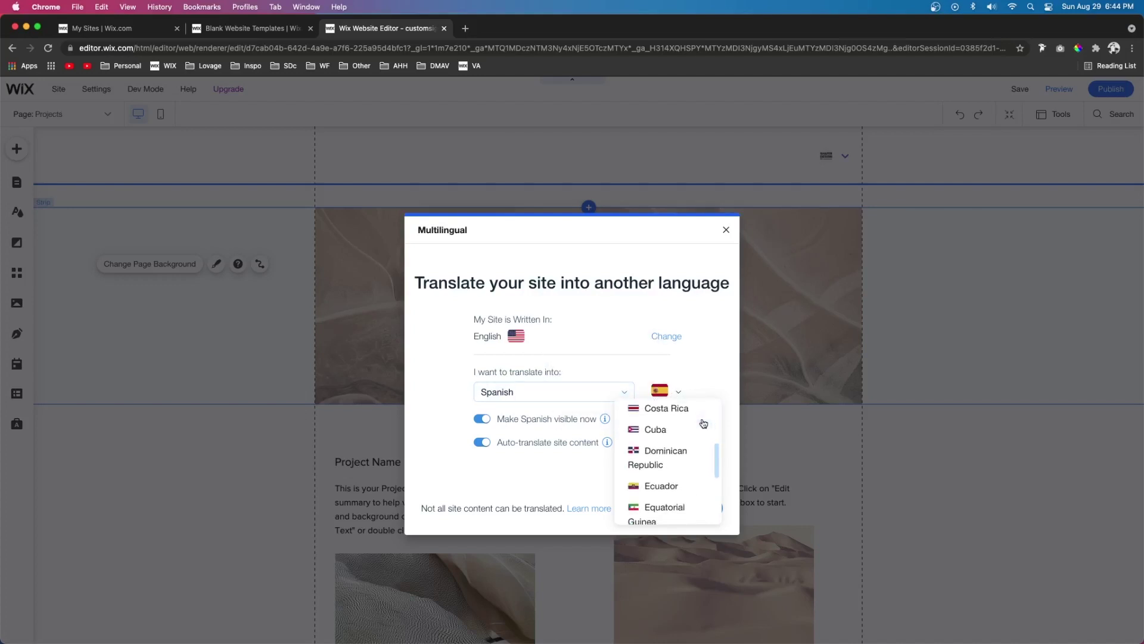
{"action": "scroll", "coordinate": [704, 422], "scroll_direction": "down", "scroll_amount": 5}
{"action": "scroll", "coordinate": [702, 424], "scroll_direction": "up", "scroll_amount": 10}
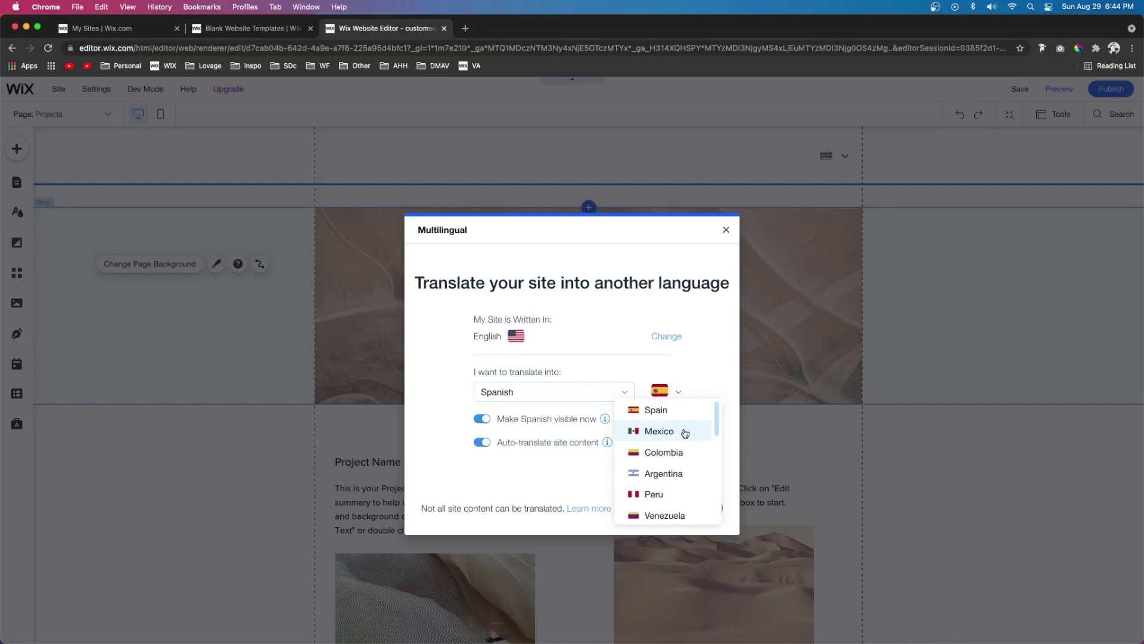
{"action": "left_click", "coordinate": [684, 434]}
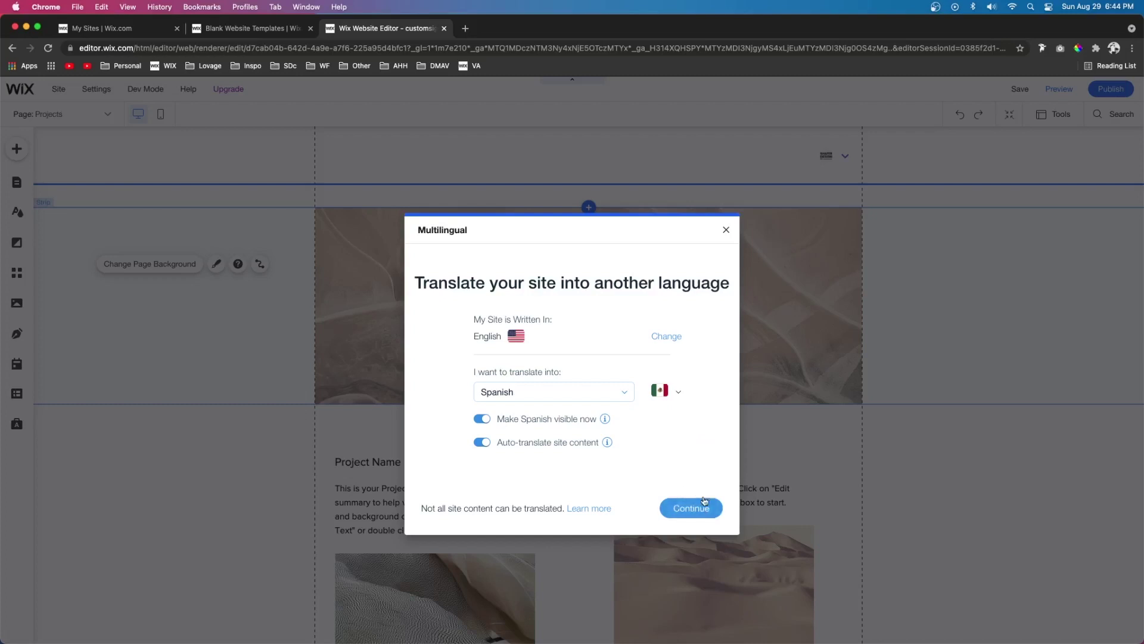
{"action": "left_click", "coordinate": [686, 508]}
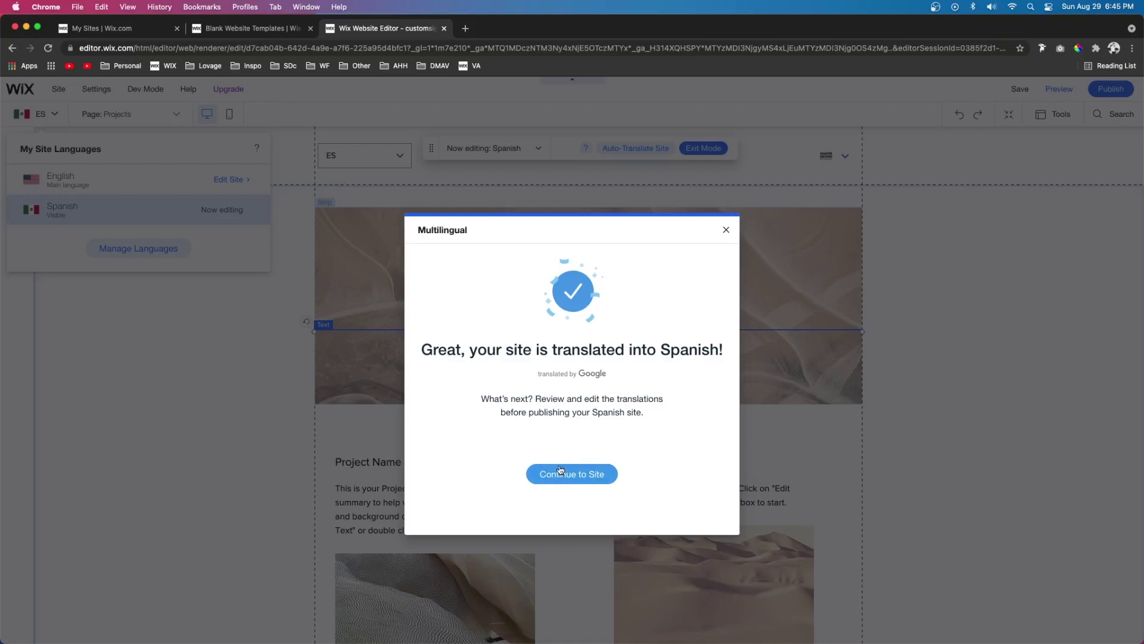
Return to the site, review My Site Languages from the ES menu, and auto-translate the site into Spanish
{"action": "left_click", "coordinate": [560, 471]}
{"action": "left_click", "coordinate": [359, 157]}
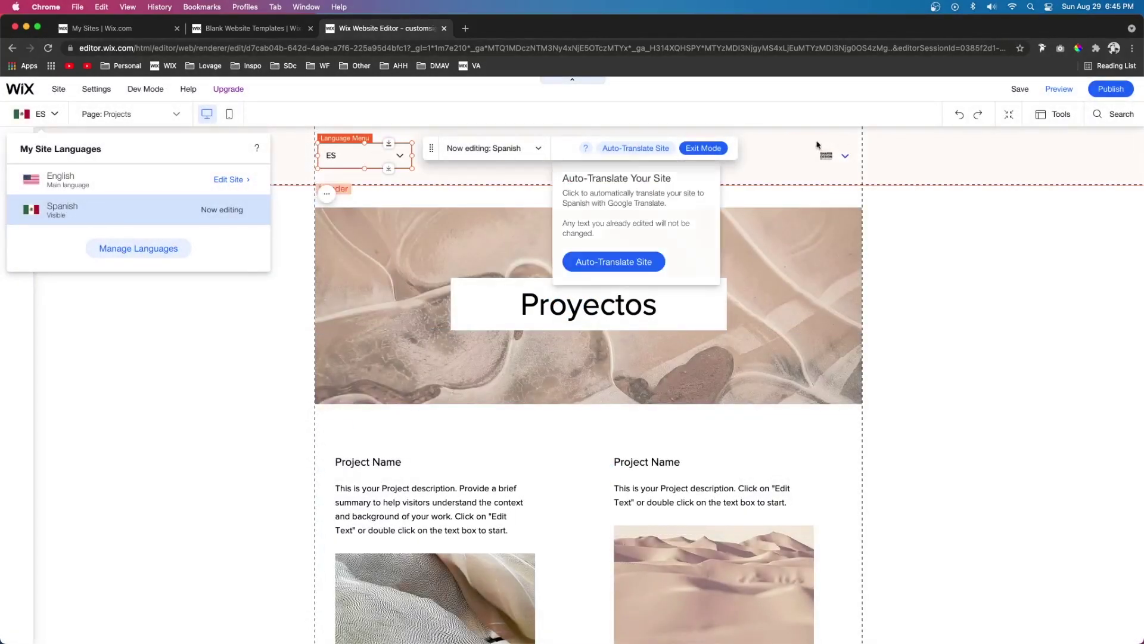
{"action": "left_click", "coordinate": [59, 114]}
{"action": "left_click", "coordinate": [57, 115]}
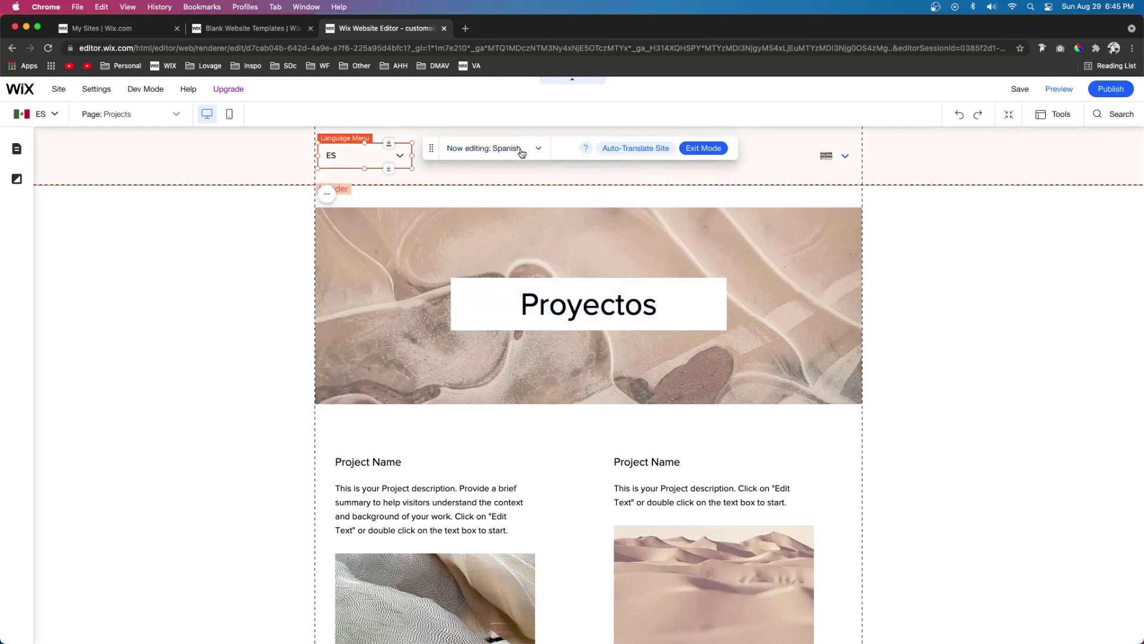
{"action": "mouse_move", "coordinate": [643, 153]}
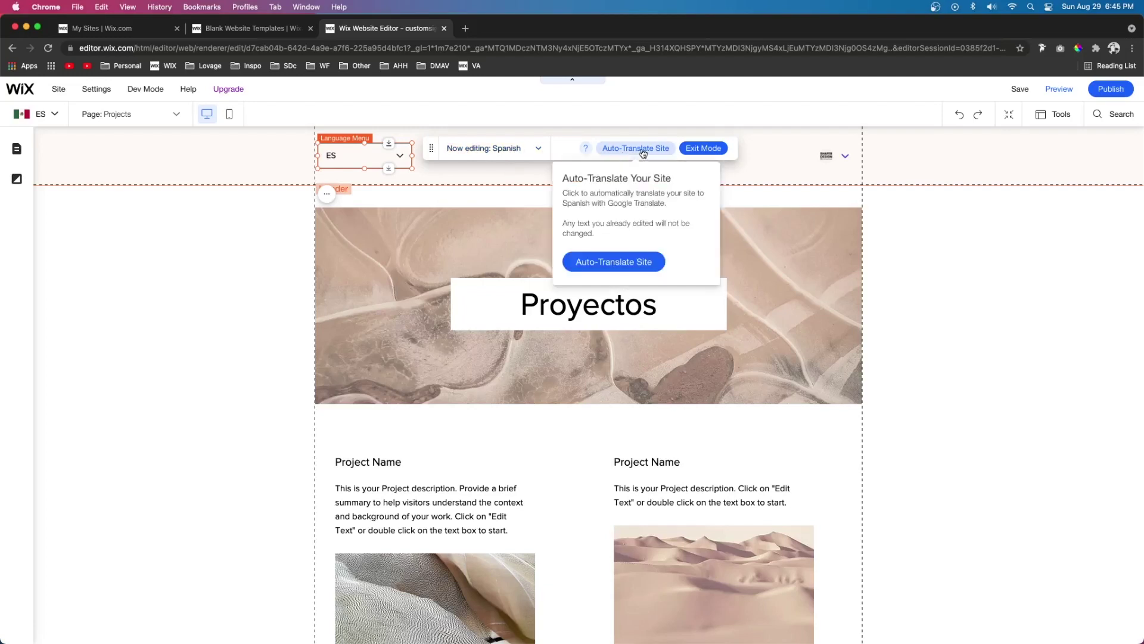
{"action": "left_click", "coordinate": [600, 266]}
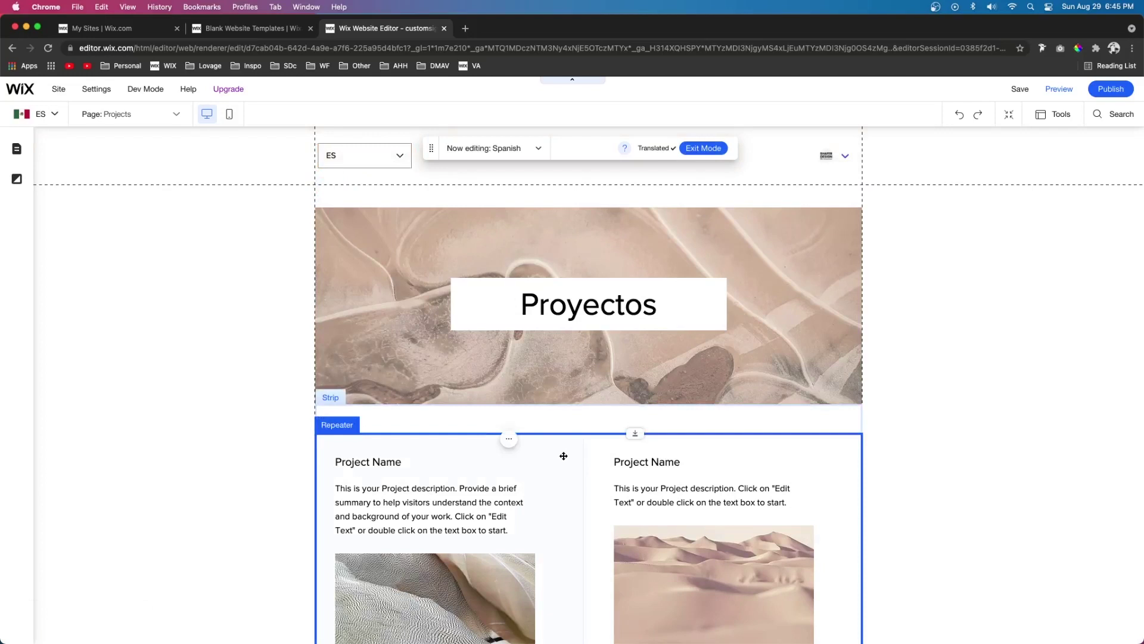
Translate the first project's title and description into Spanish with Google Translate
{"action": "scroll", "coordinate": [562, 455], "scroll_direction": "down", "scroll_amount": 5}
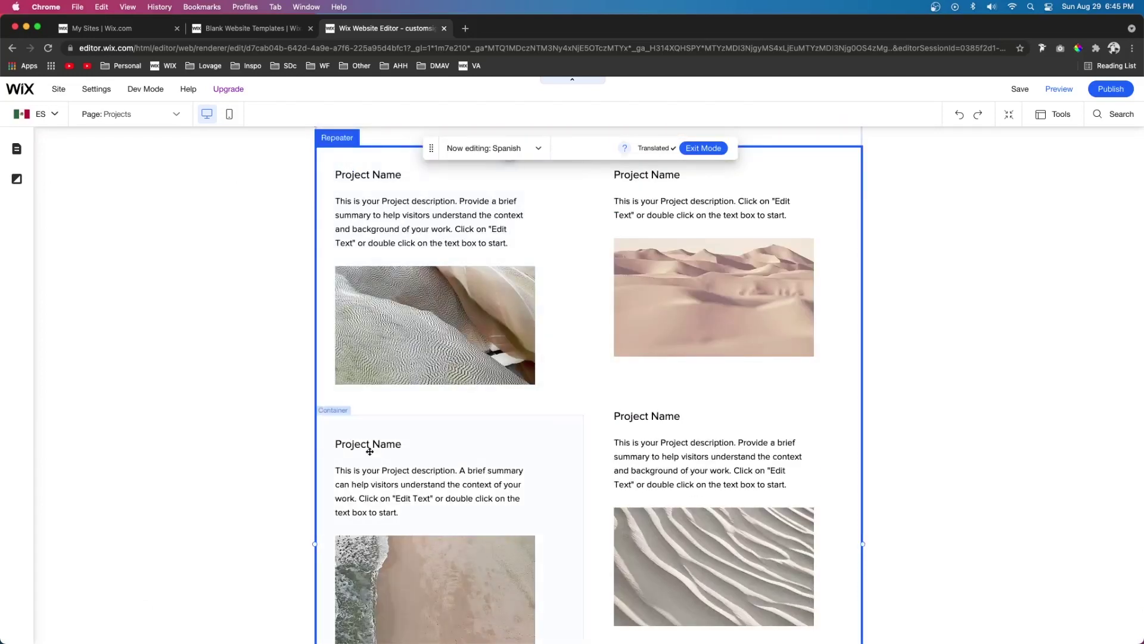
{"action": "double_click", "coordinate": [412, 444]}
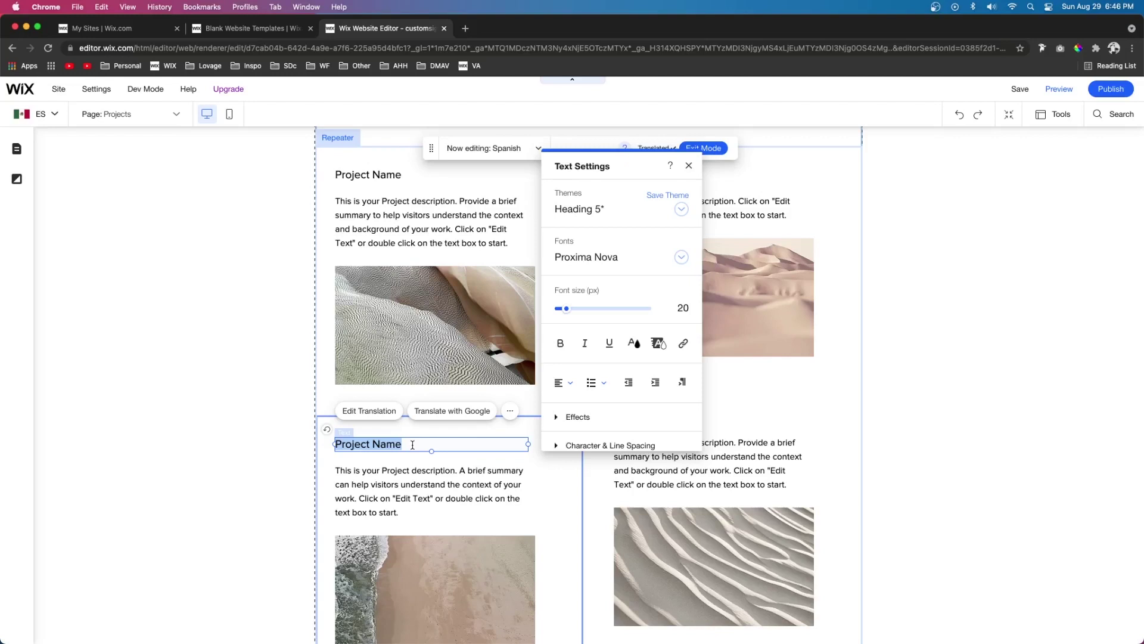
{"action": "left_click", "coordinate": [427, 414]}
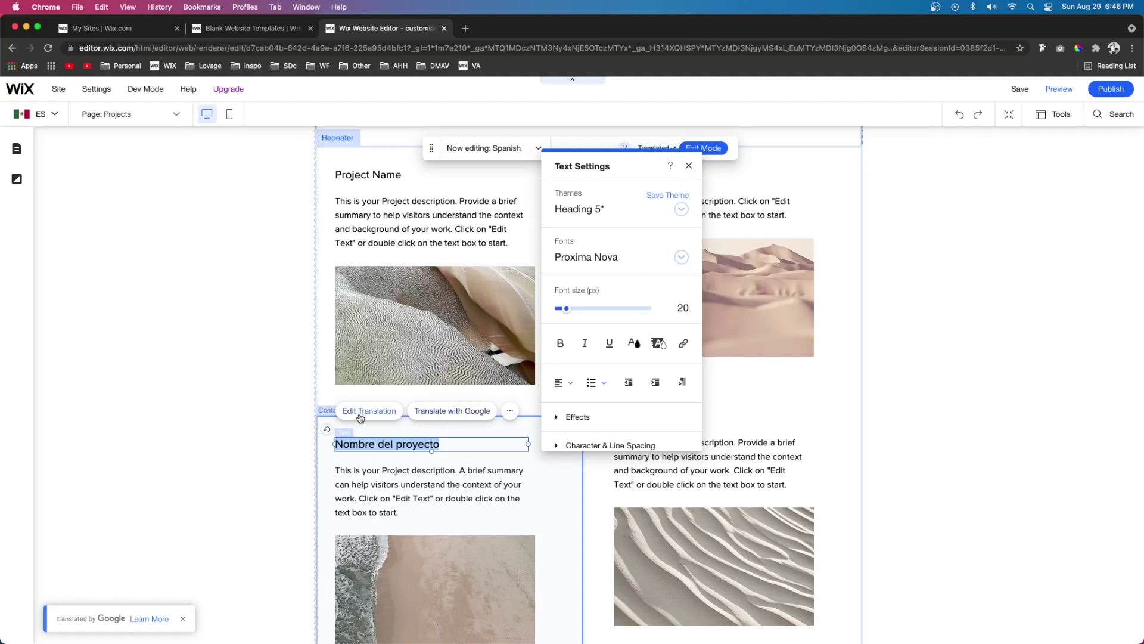
{"action": "left_click", "coordinate": [381, 484]}
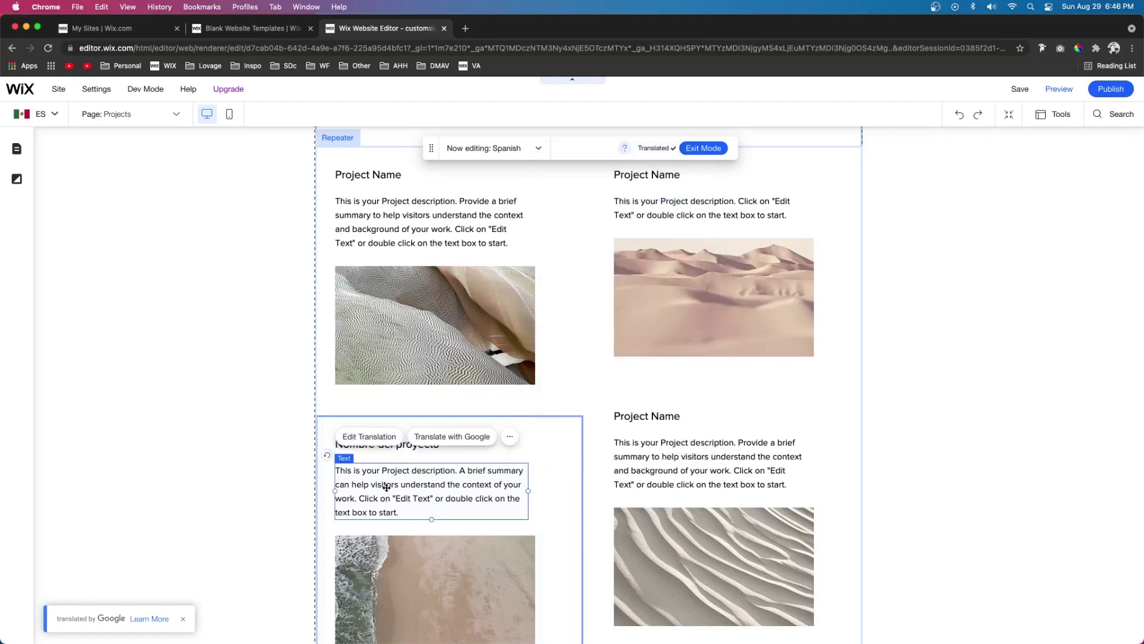
{"action": "left_click", "coordinate": [452, 436]}
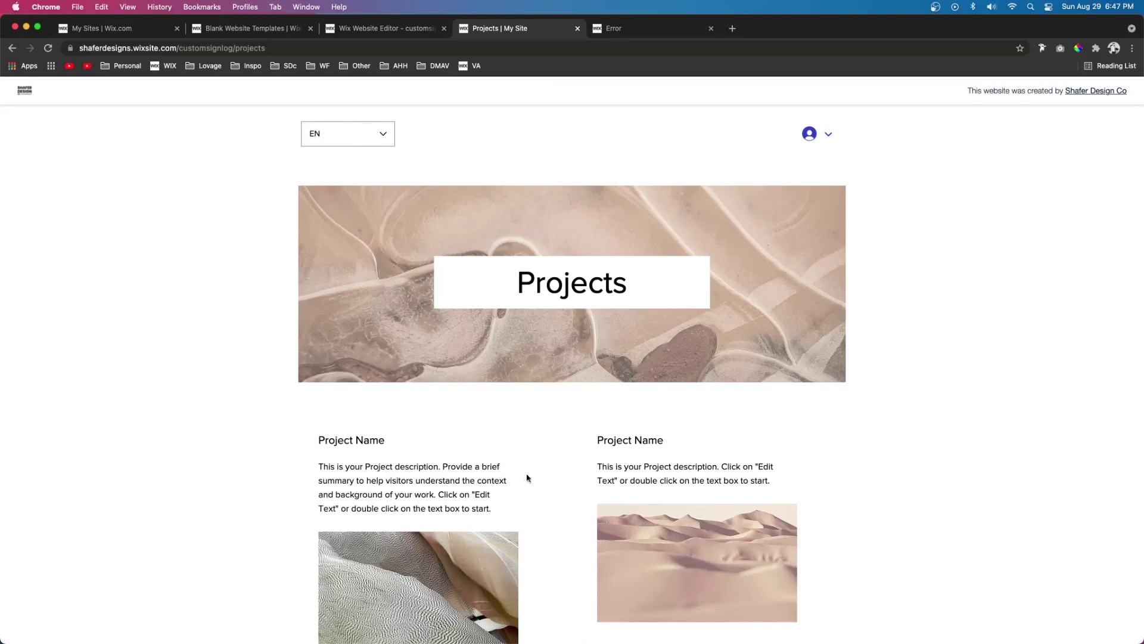
Switch the live site to ES and highlight the Proyectos title to verify it
{"action": "left_click", "coordinate": [353, 144]}
{"action": "left_click", "coordinate": [318, 161]}
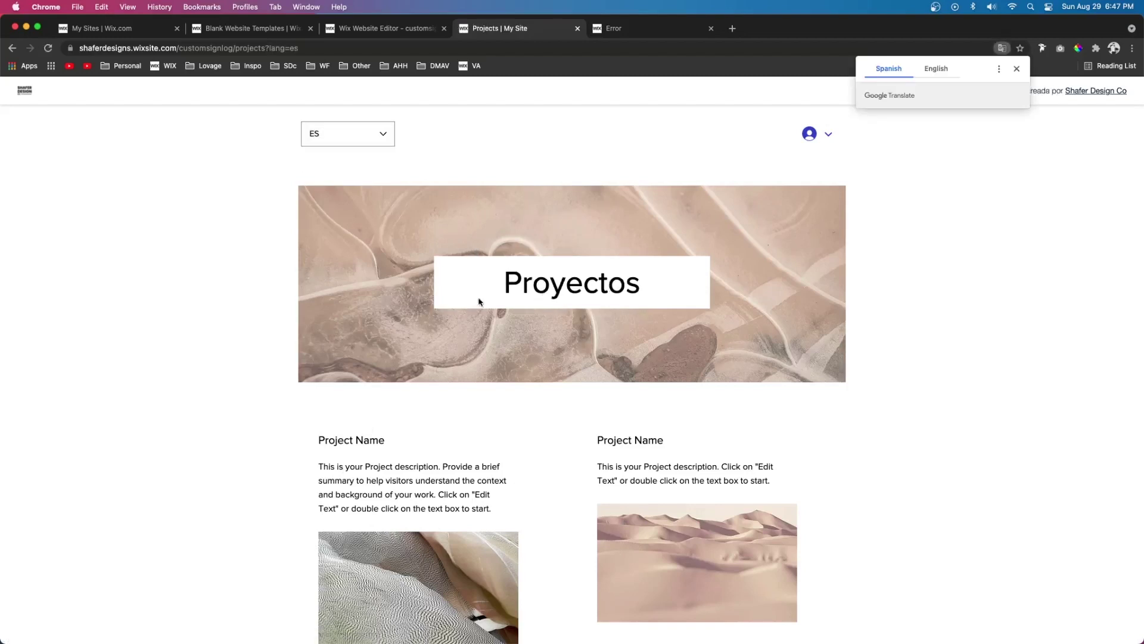
{"action": "left_click_drag", "start_coordinate": [503, 279], "coordinate": [608, 285]}
{"action": "left_click_drag", "start_coordinate": [504, 285], "coordinate": [659, 301]}
Check the Spanish project title and description further down the page, then return to the top
{"action": "scroll", "coordinate": [698, 276], "scroll_direction": "down", "scroll_amount": 8}
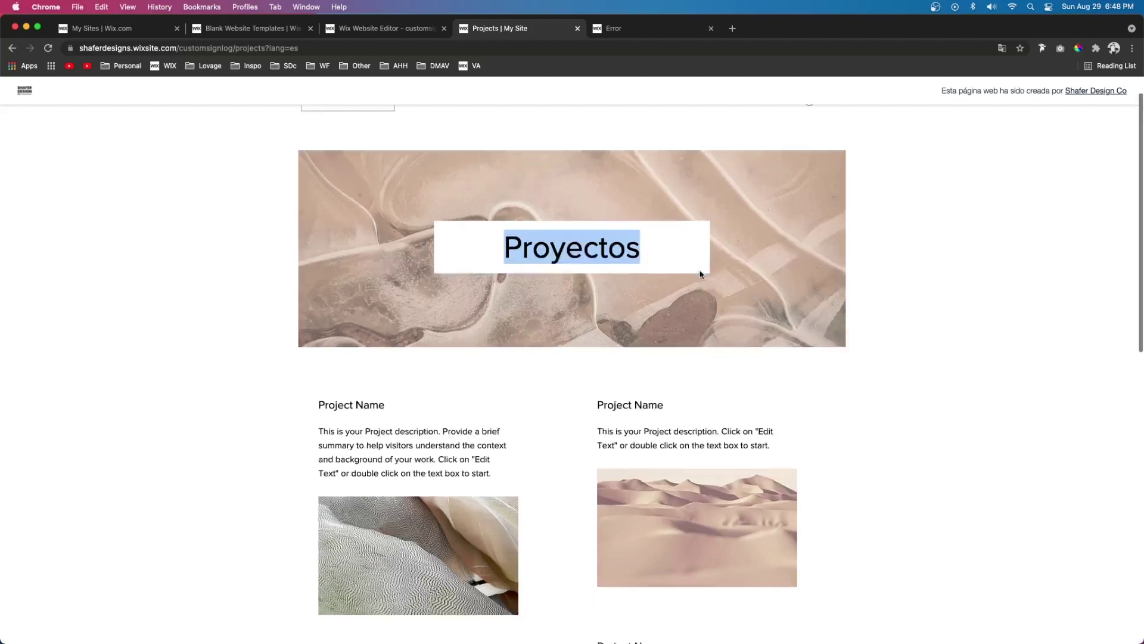
{"action": "scroll", "coordinate": [702, 275], "scroll_direction": "down", "scroll_amount": 1}
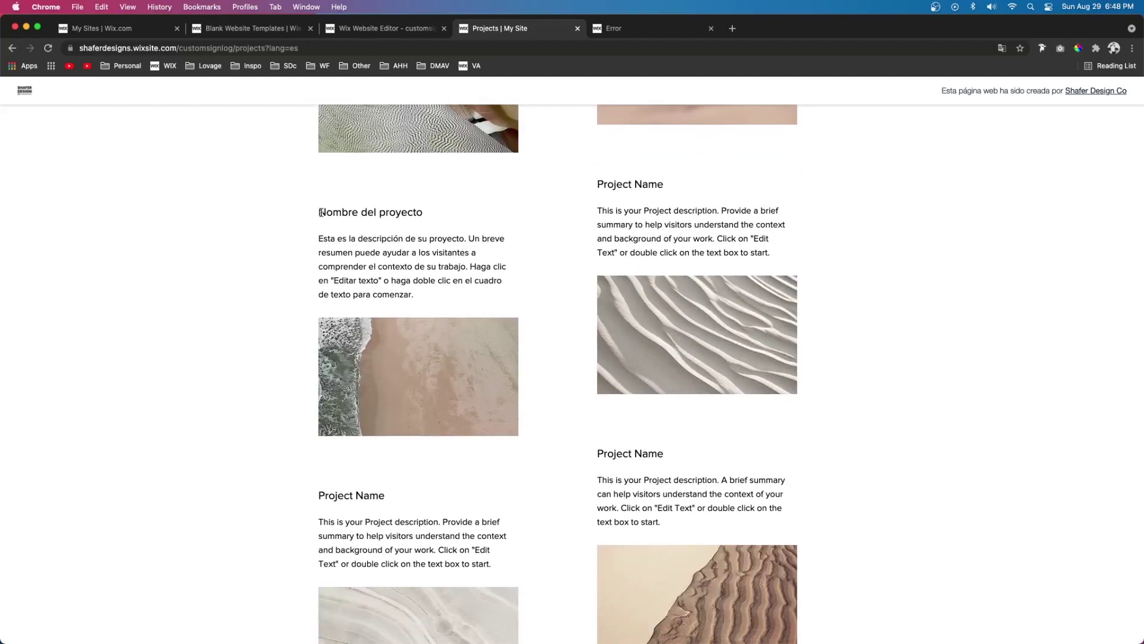
{"action": "left_click_drag", "start_coordinate": [319, 212], "coordinate": [296, 205]}
{"action": "left_click", "coordinate": [427, 296]}
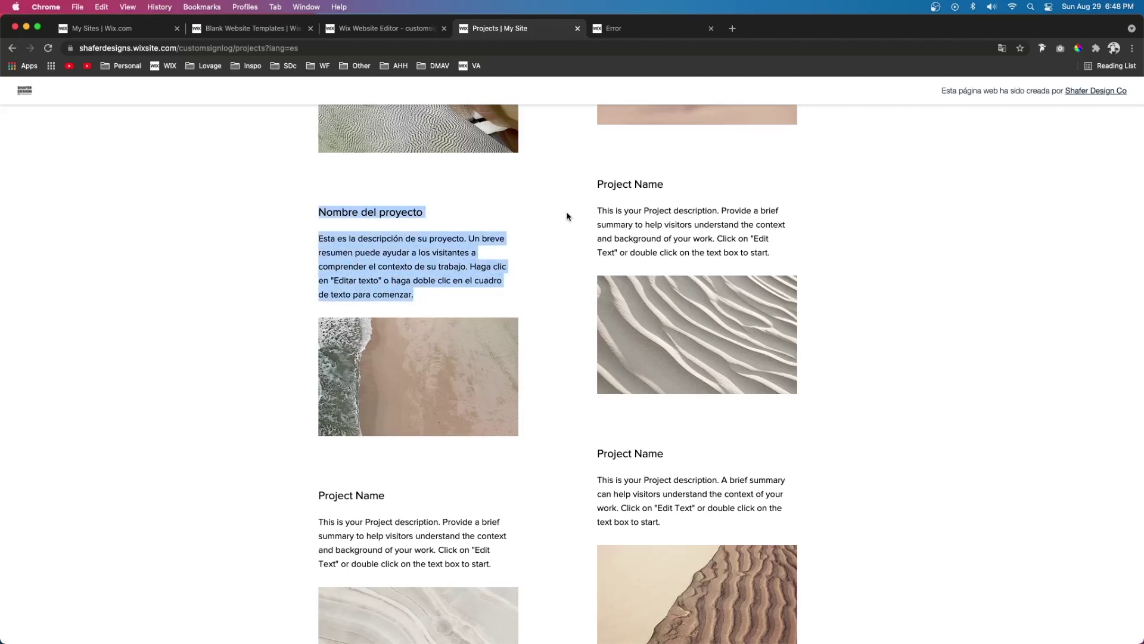
{"action": "scroll", "coordinate": [567, 217], "scroll_direction": "up", "scroll_amount": 5}
{"action": "scroll", "coordinate": [567, 216], "scroll_direction": "up", "scroll_amount": 6}
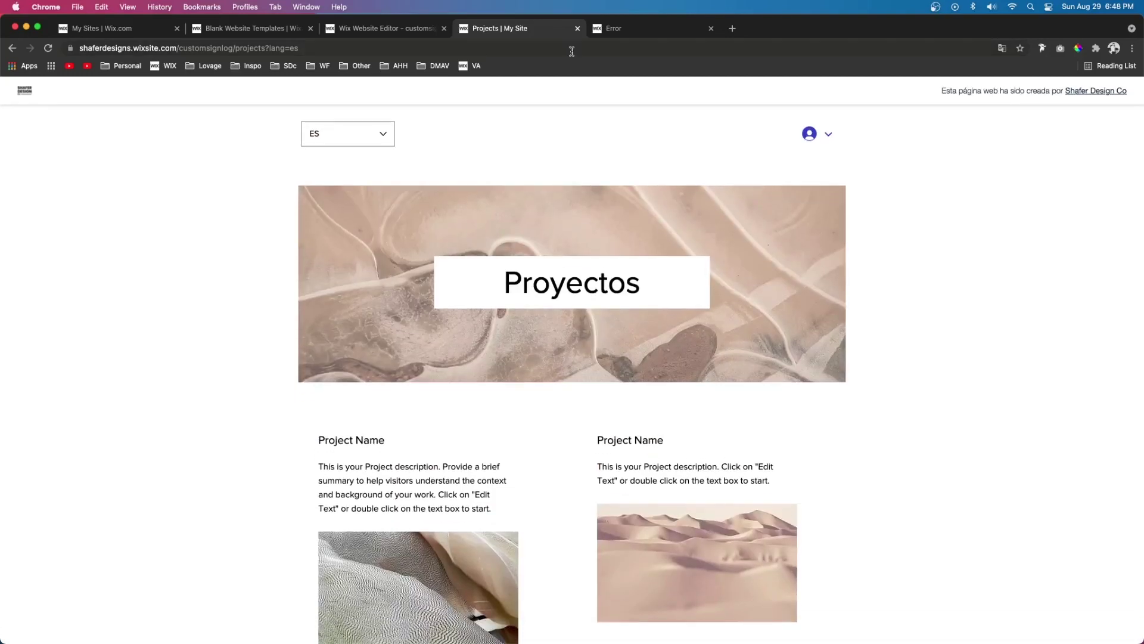